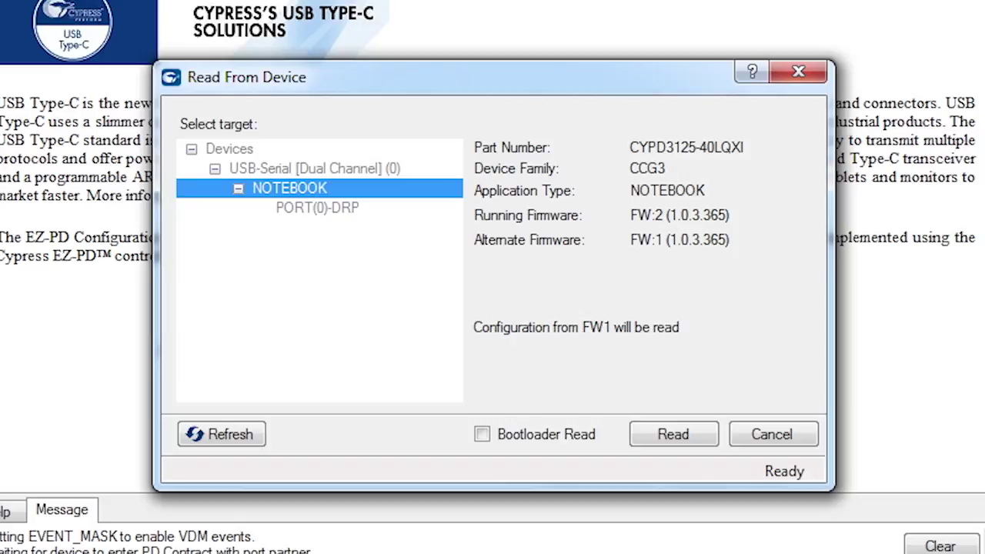
- Toggle Bootloader Read on and back off, then read the FW1 configuration from the device
{"action": "left_click", "coordinate": [482, 436]}
{"action": "left_click", "coordinate": [482, 435]}
{"action": "left_click", "coordinate": [666, 435]}
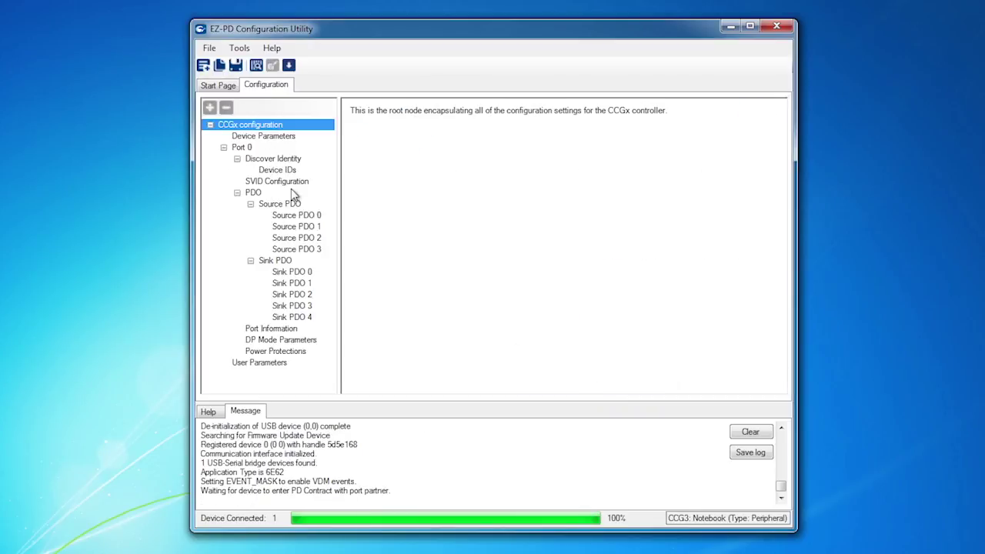
- Review the Device Parameters, Discover Identity and Device IDs settings
{"action": "left_click", "coordinate": [274, 139]}
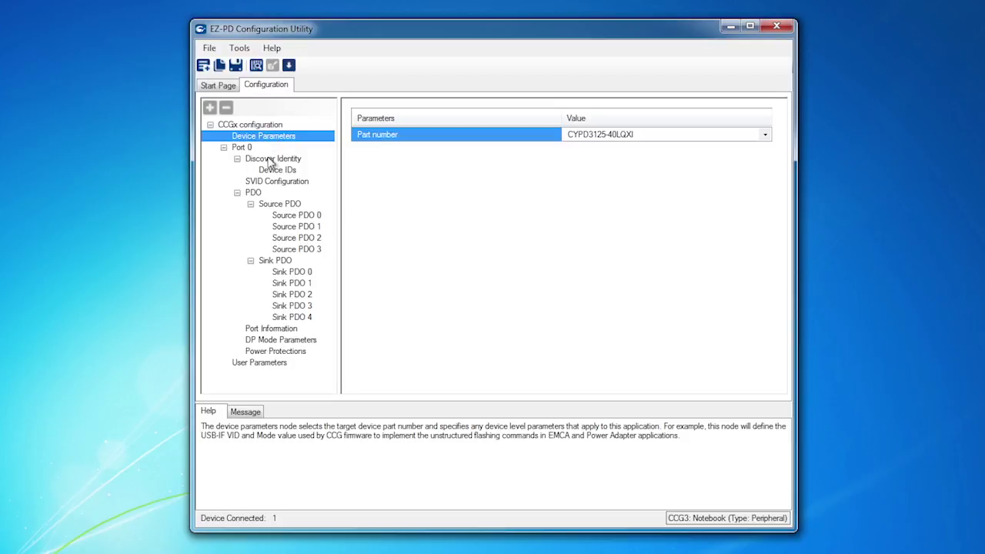
{"action": "left_click", "coordinate": [268, 160]}
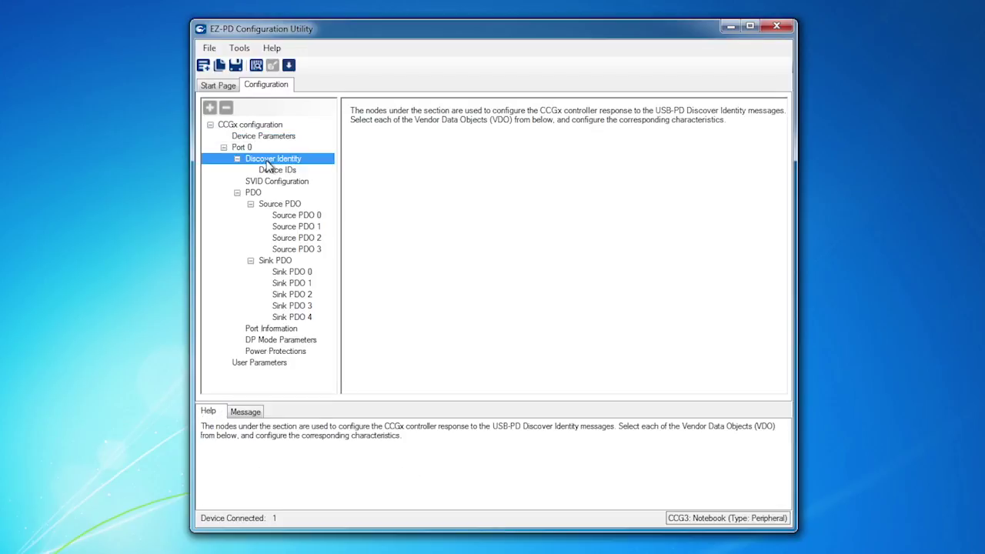
{"action": "left_click", "coordinate": [267, 170]}
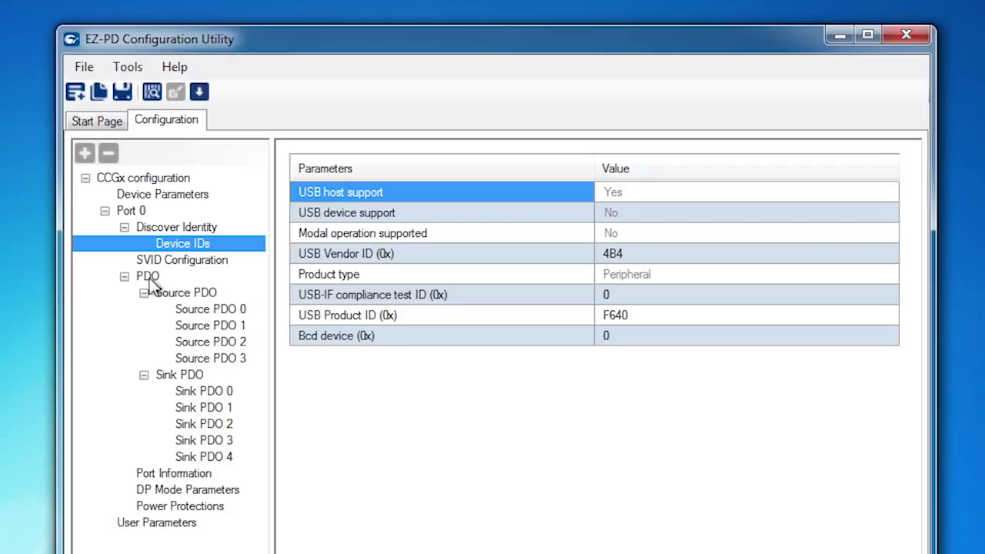
- Review the PDO overview and Source PDO 0–3 settings, ending on the Sink PDO overview
{"action": "left_click", "coordinate": [153, 277]}
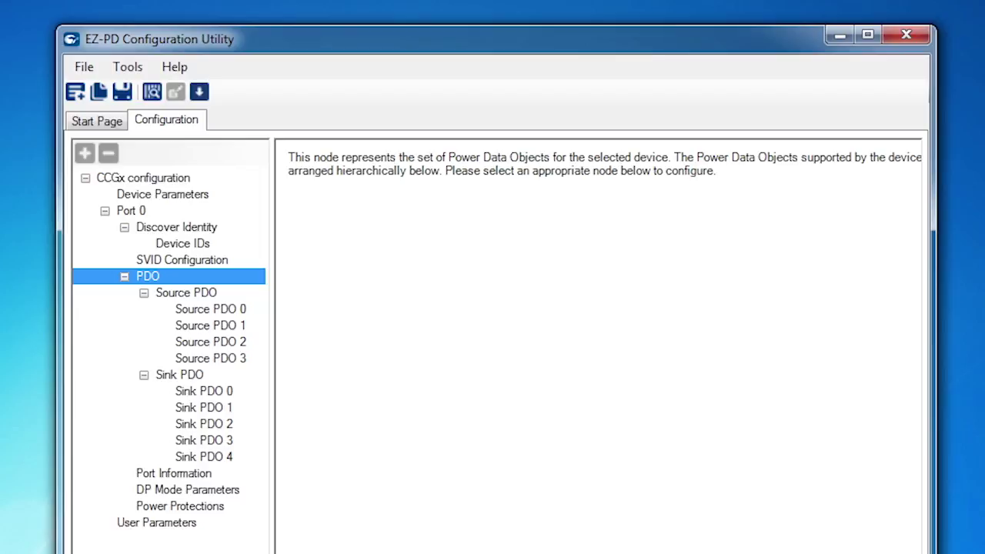
{"action": "left_click", "coordinate": [176, 297]}
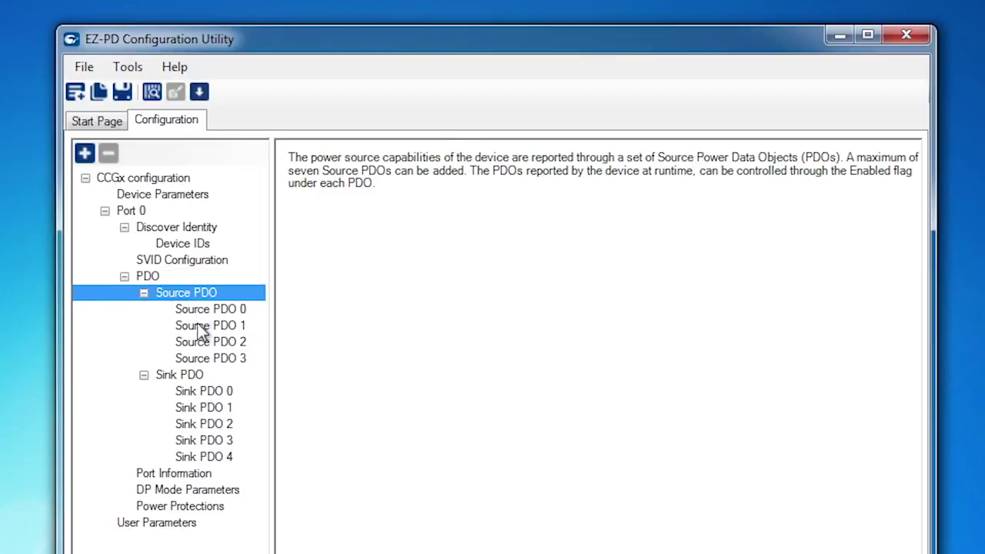
{"action": "left_click", "coordinate": [197, 309]}
{"action": "left_click", "coordinate": [203, 328]}
{"action": "left_click", "coordinate": [204, 342]}
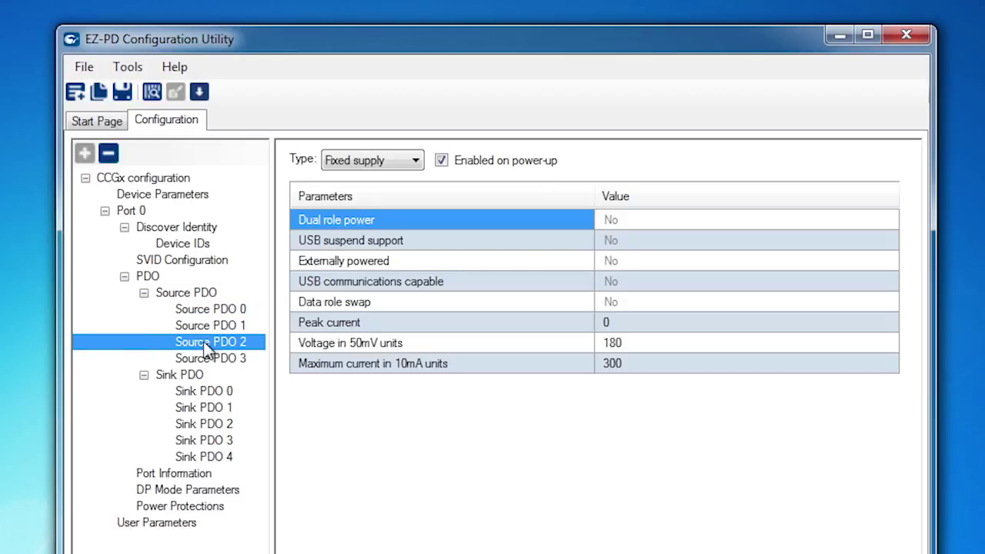
{"action": "left_click", "coordinate": [204, 356]}
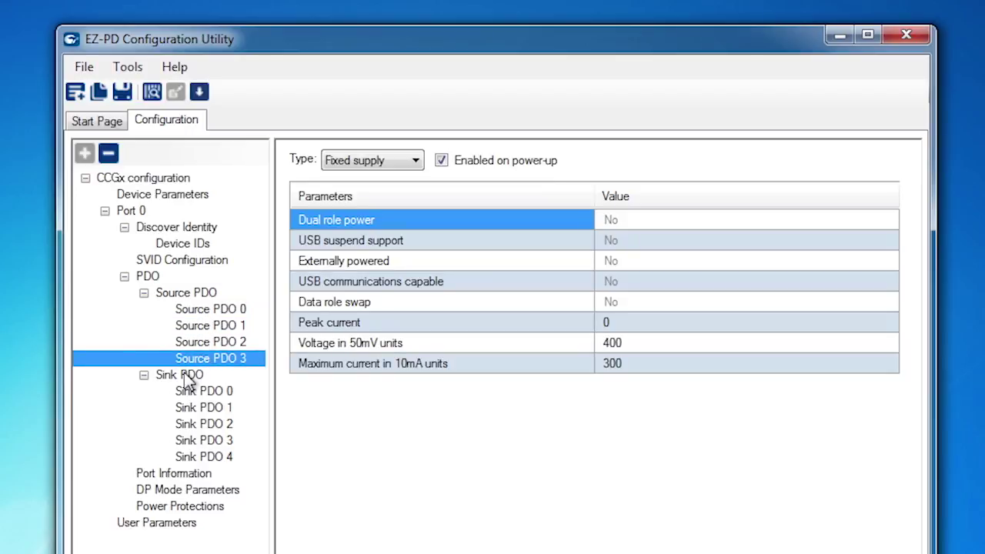
{"action": "left_click", "coordinate": [183, 373]}
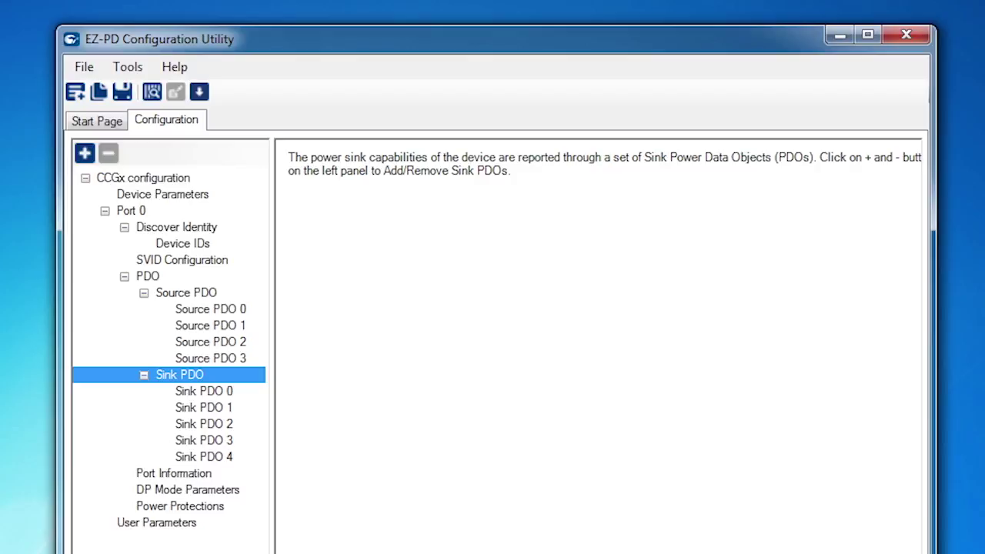
- Inspect Sink PDO 0 through 4 in turn, ending on Sink PDO 4 with voltage 400
{"action": "left_click", "coordinate": [189, 390]}
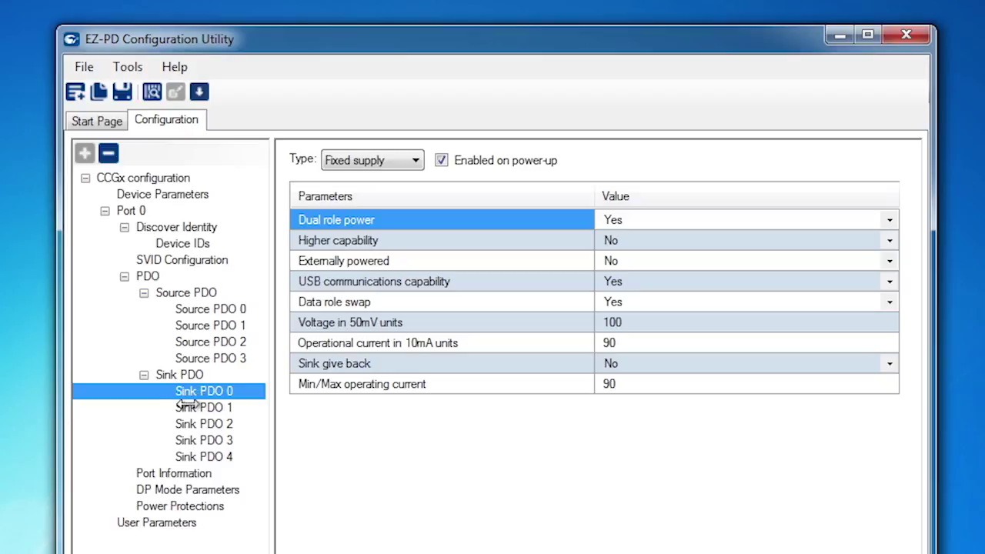
{"action": "left_click", "coordinate": [189, 406]}
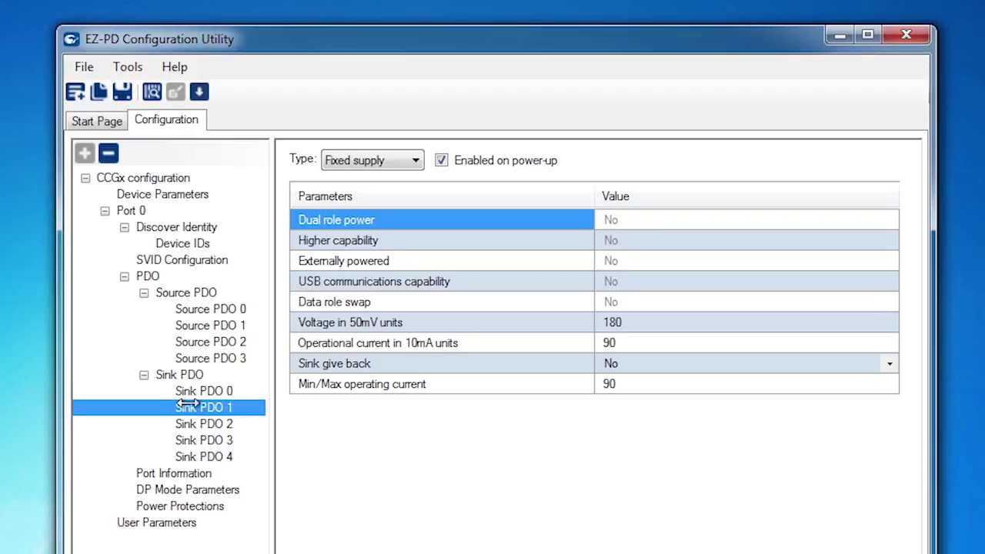
{"action": "left_click", "coordinate": [185, 423]}
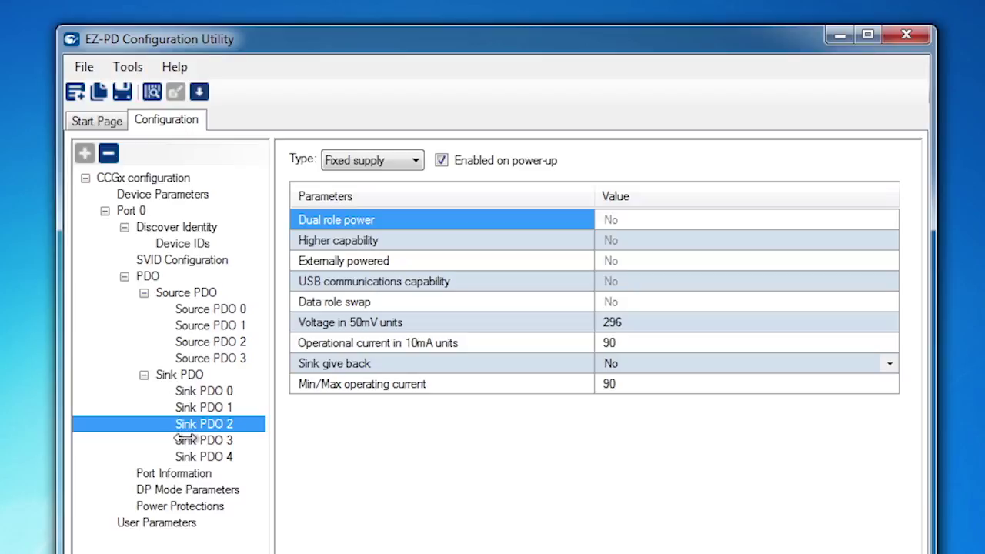
{"action": "left_click", "coordinate": [186, 438]}
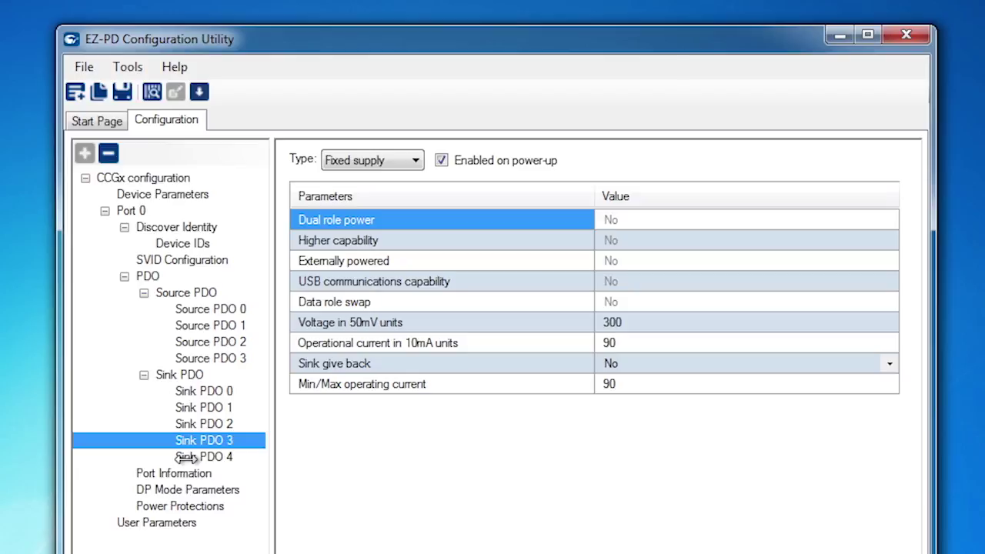
{"action": "left_click", "coordinate": [186, 457]}
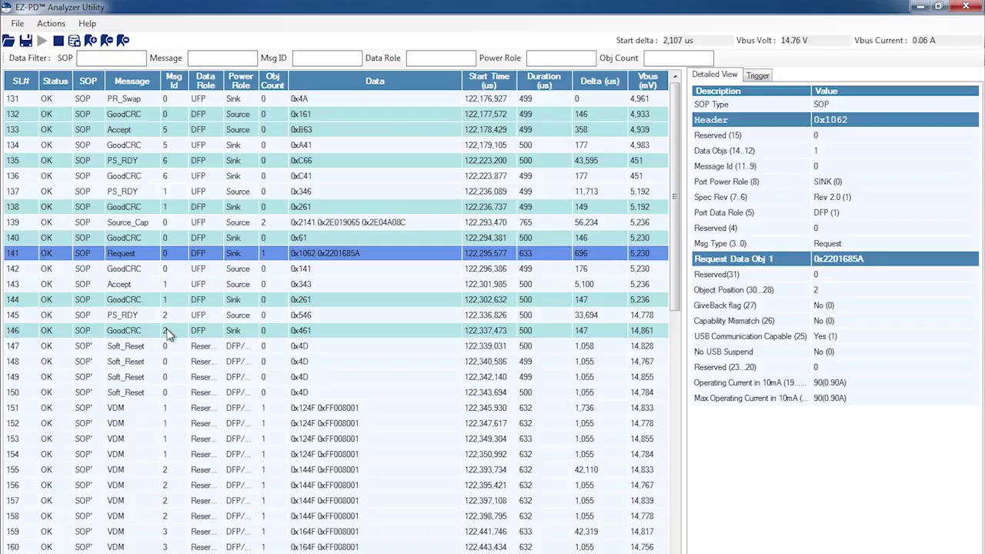
- Show the Detailed View of the PS_RDY message at row 145, VBUS about 14,778 mV
{"action": "left_click", "coordinate": [172, 314]}
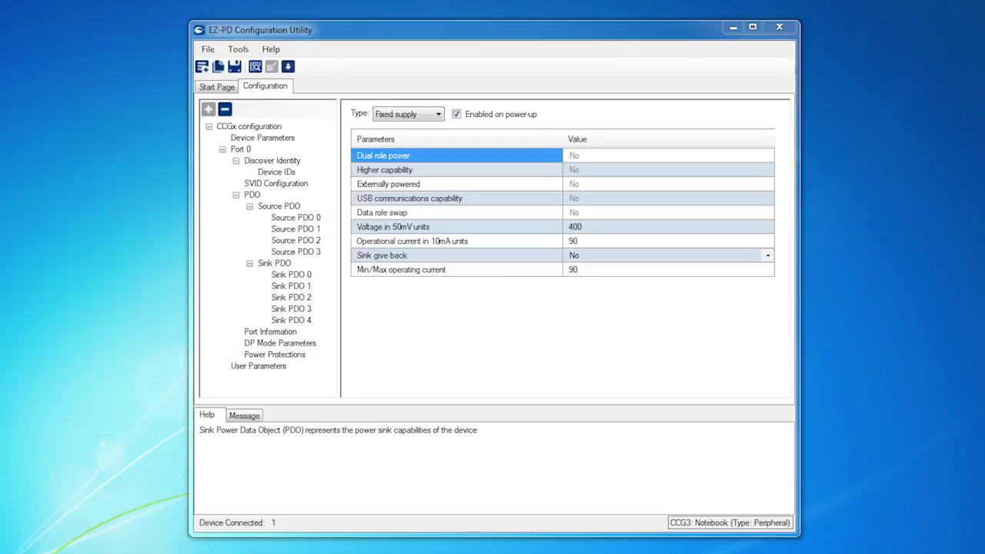
- Change Sink PDO 2's voltage from 296 to 240 (×50 mV, 12 V) and confirm it
{"action": "left_click", "coordinate": [289, 298]}
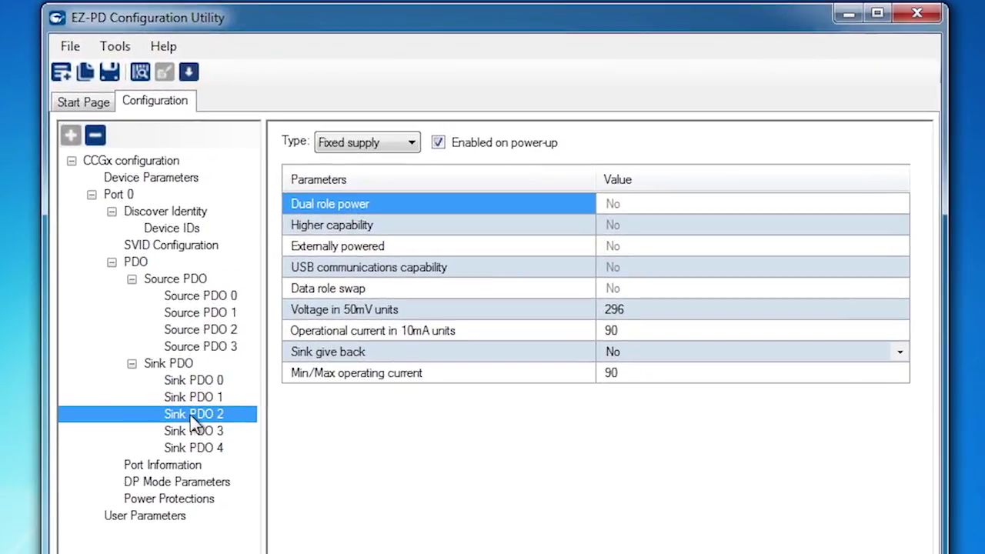
{"action": "left_click", "coordinate": [655, 310]}
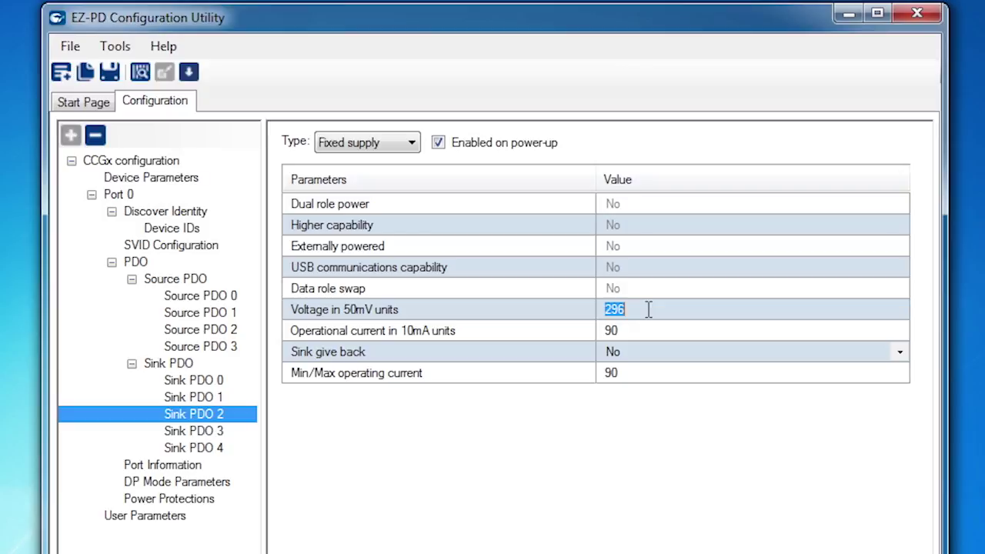
{"action": "type", "text": "240"}
{"action": "left_click", "coordinate": [646, 331]}
{"action": "left_click", "coordinate": [656, 305]}
- Save the configuration as config12V XML files
{"action": "left_click", "coordinate": [109, 71]}
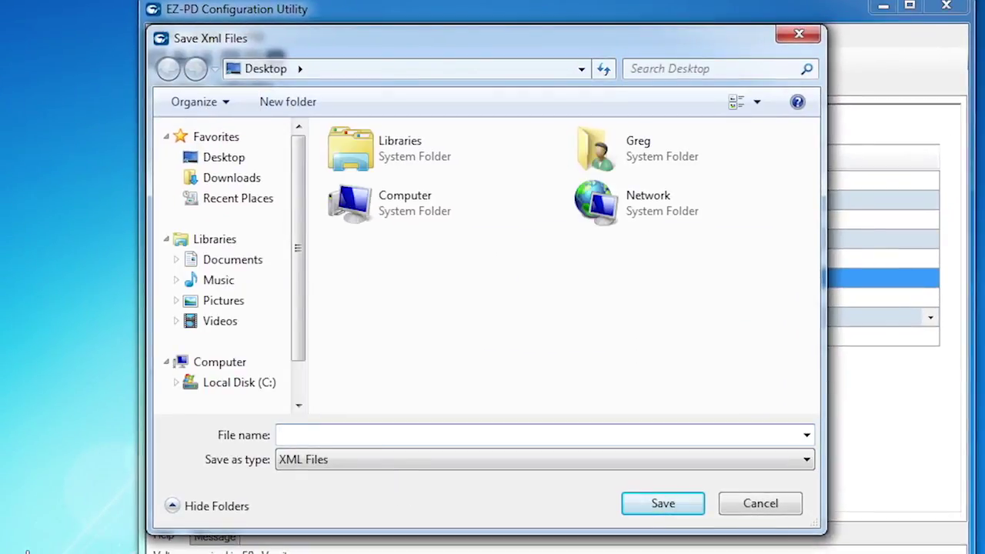
{"action": "type", "text": "config12V"}
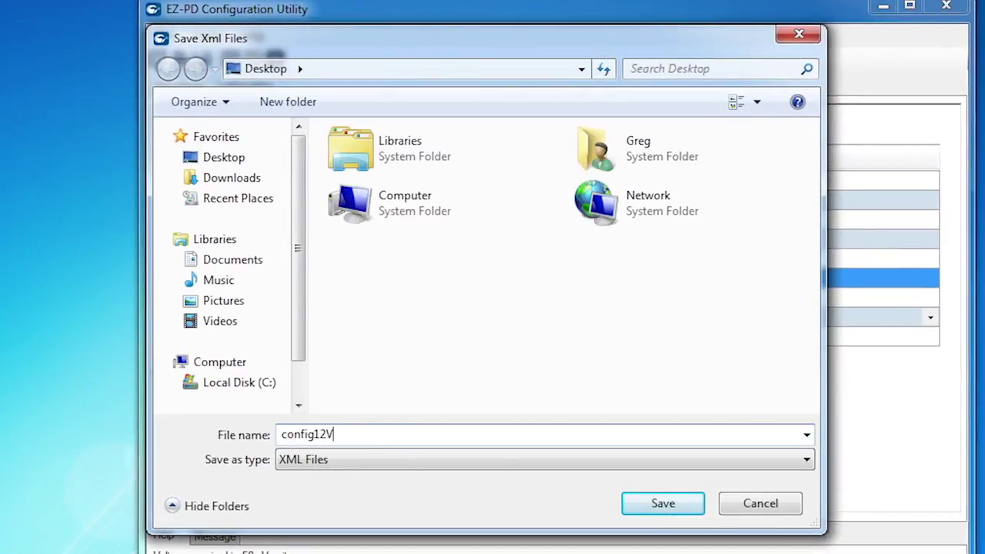
{"action": "key", "text": "Return"}
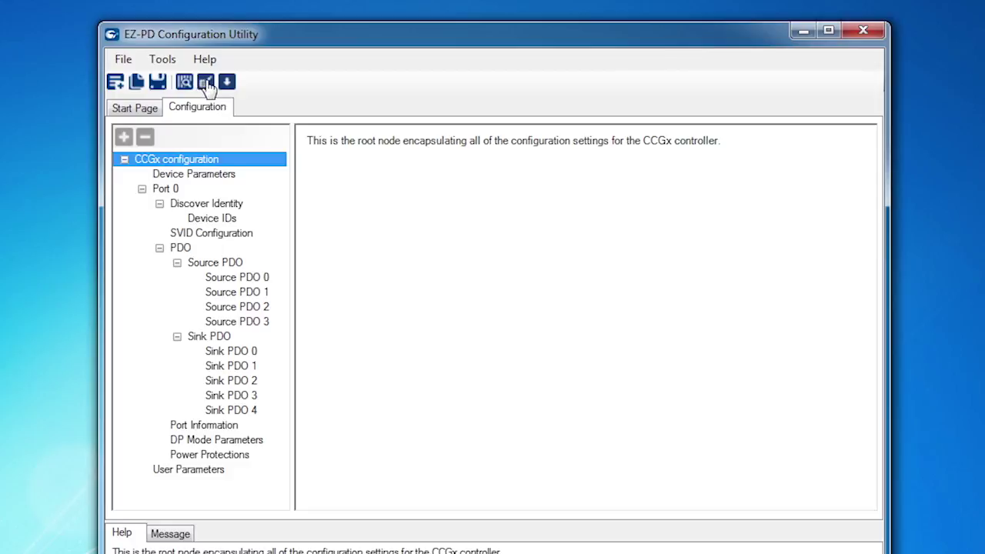
- Flash config12V.cyacd to the NOTEBOOK device and acknowledge the success message
{"action": "left_click", "coordinate": [206, 83]}
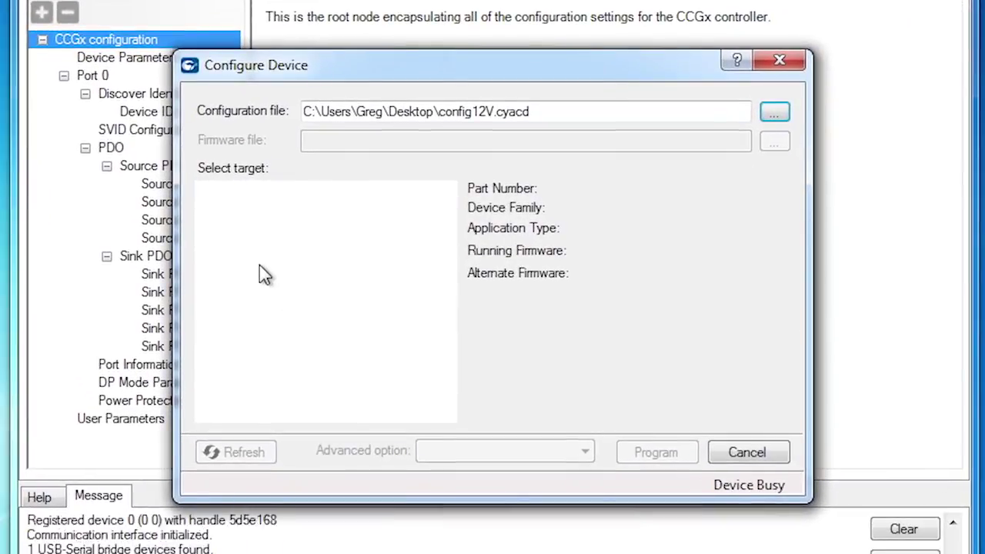
{"action": "left_click", "coordinate": [293, 228]}
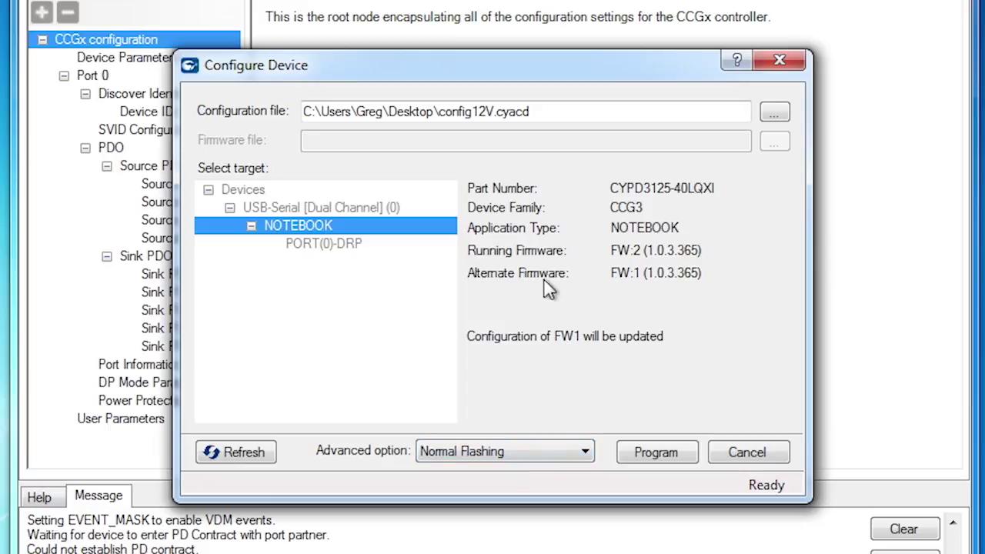
{"action": "left_click", "coordinate": [634, 452]}
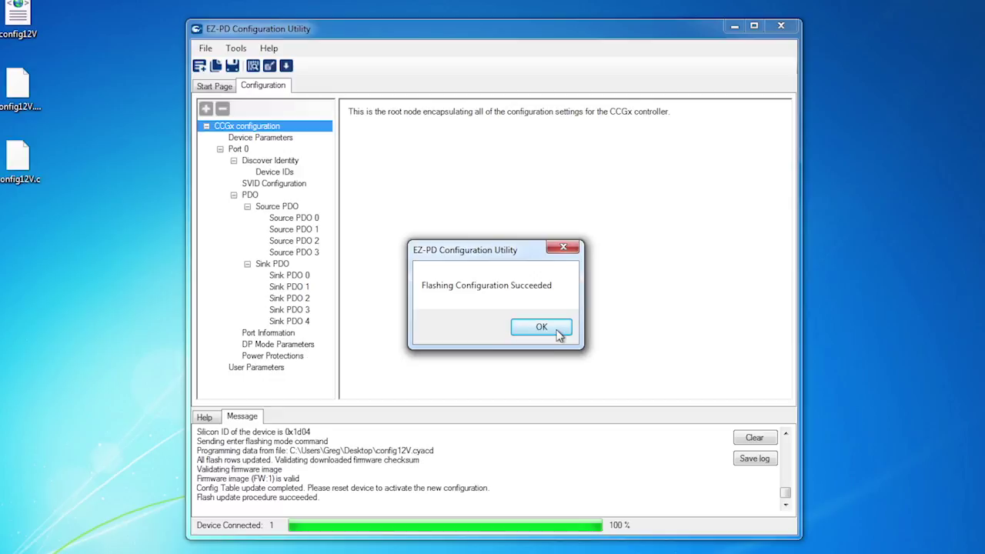
{"action": "left_click", "coordinate": [541, 327]}
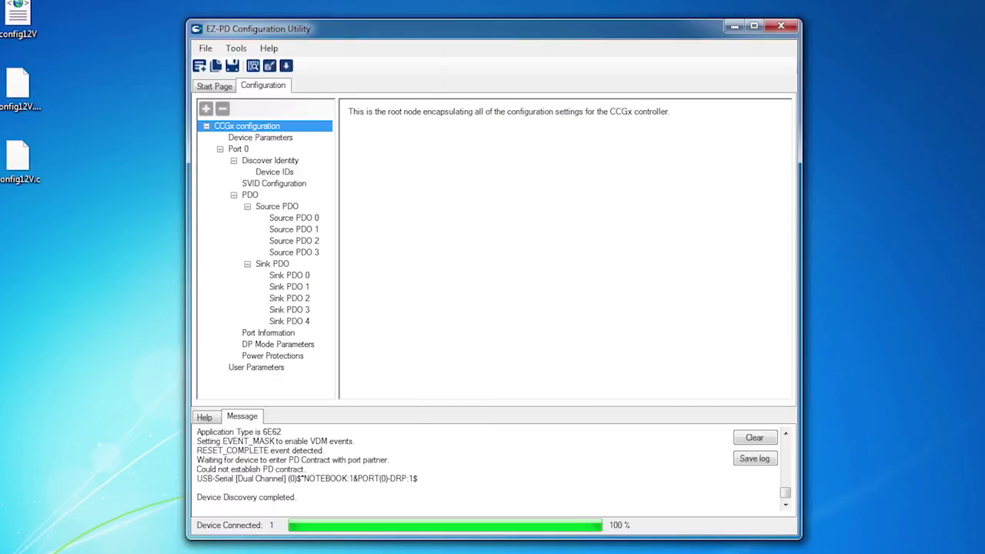
- Select the CCG3 NOTEBOOK device as the read-from-device target to view its firmware versions
{"action": "left_click", "coordinate": [252, 66]}
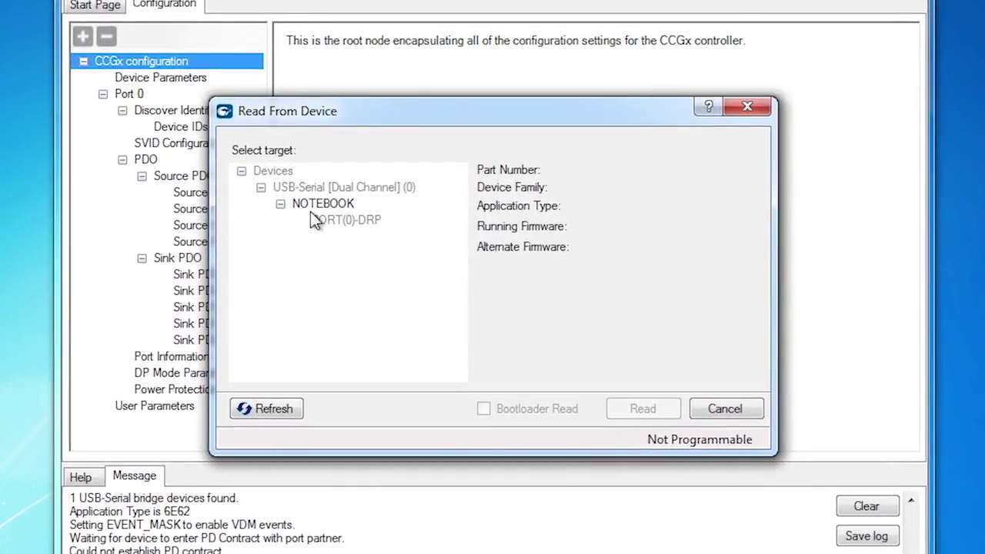
{"action": "left_click", "coordinate": [317, 205]}
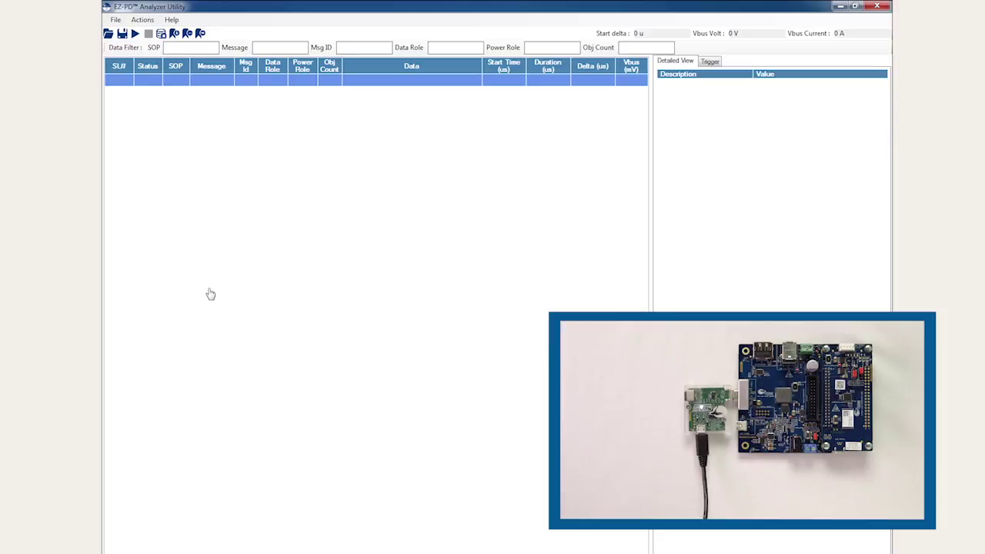
- Capture the PD negotiation trace and inspect the decoded Request message
{"action": "left_click", "coordinate": [134, 34]}
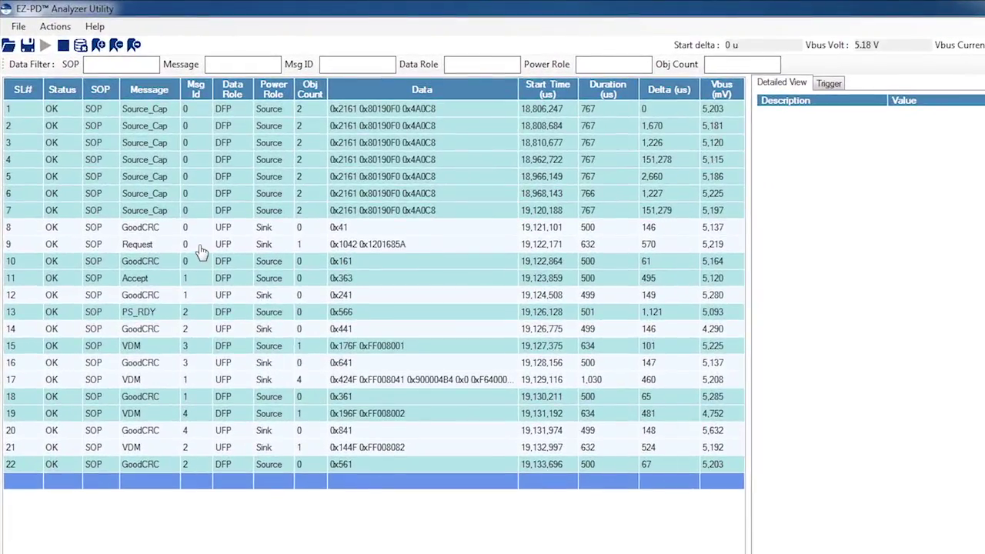
{"action": "left_click", "coordinate": [170, 250]}
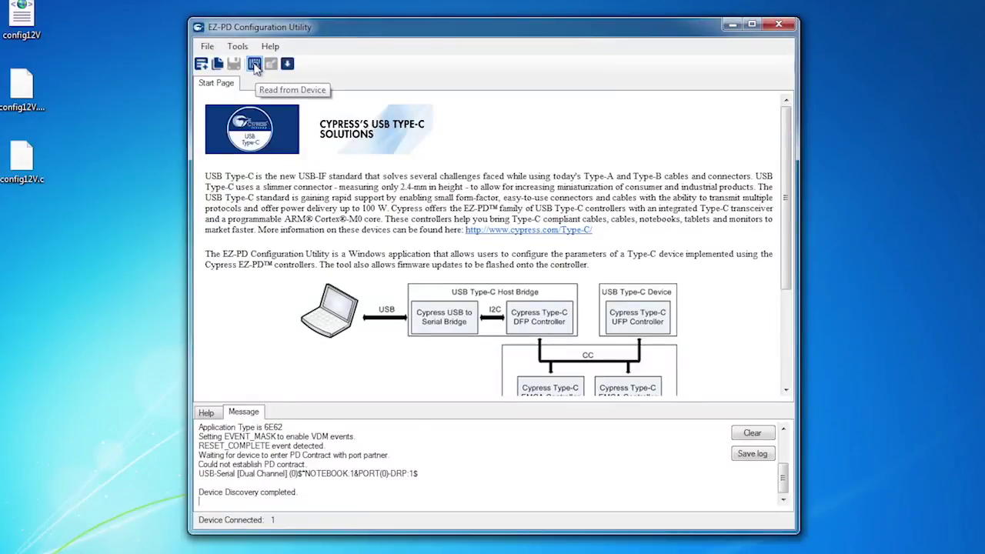
- Read the FW1 configuration back via bootloader and verify Sink PDO 2's voltage is 240
{"action": "left_click", "coordinate": [254, 64]}
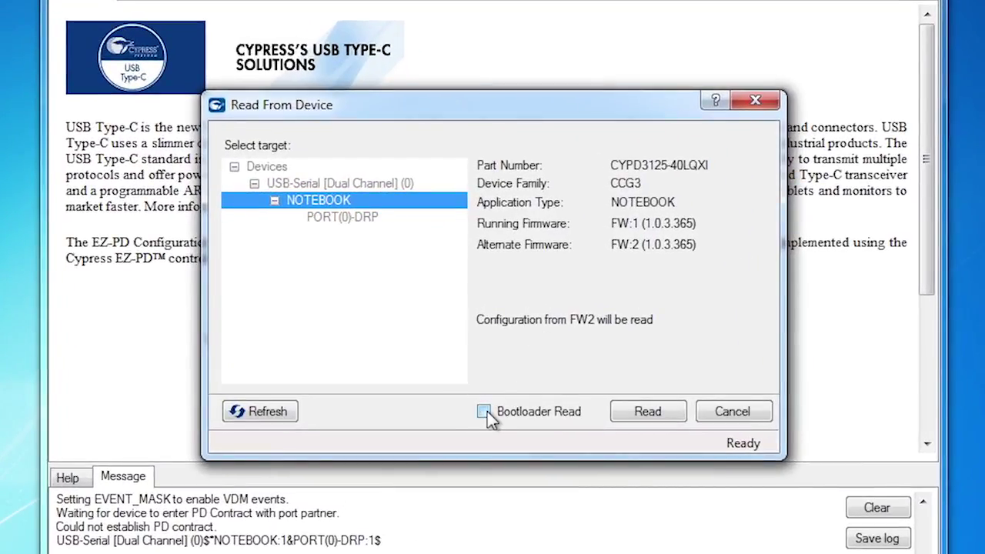
{"action": "left_click", "coordinate": [483, 411]}
{"action": "left_click", "coordinate": [648, 411]}
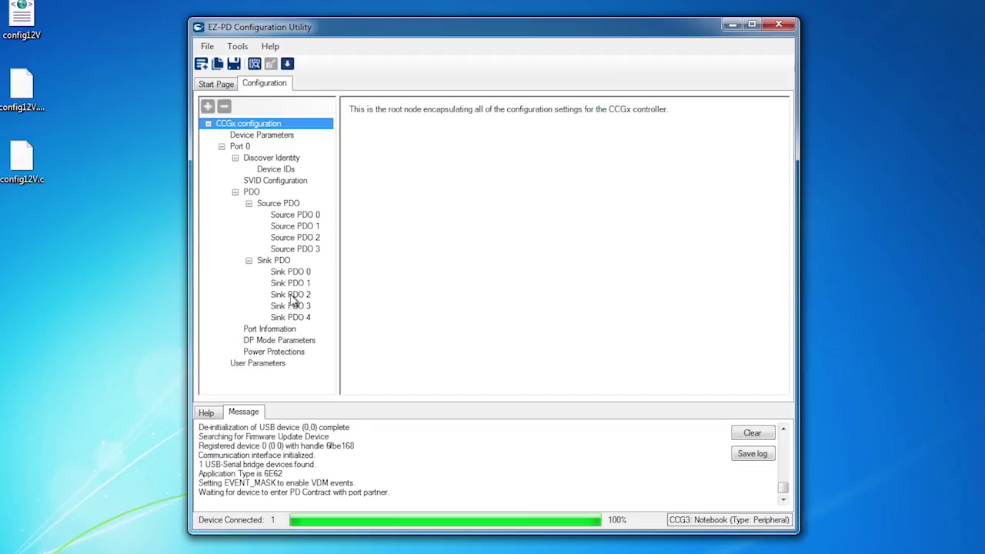
{"action": "left_click", "coordinate": [291, 295]}
{"action": "left_click", "coordinate": [604, 228]}
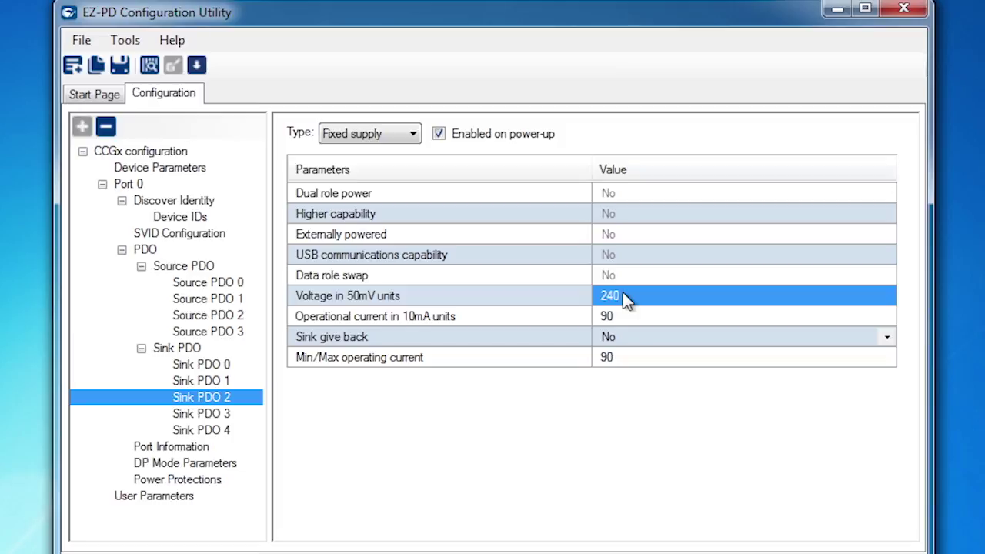
- Set Sink PDO 2's voltage to 296 (14.8 V) and save the configuration as config14p8V
{"action": "left_click", "coordinate": [624, 294]}
{"action": "type", "text": "296"}
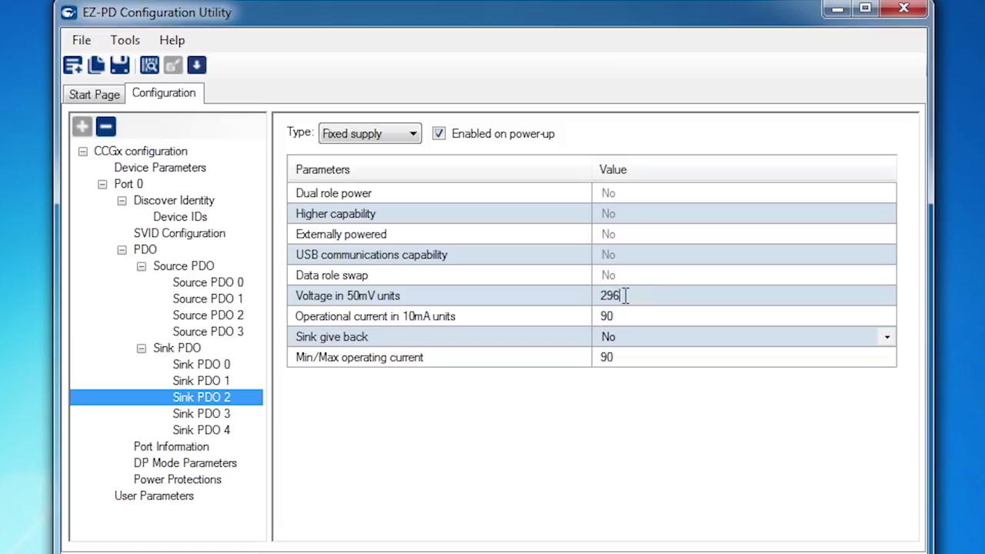
{"action": "left_click", "coordinate": [119, 67]}
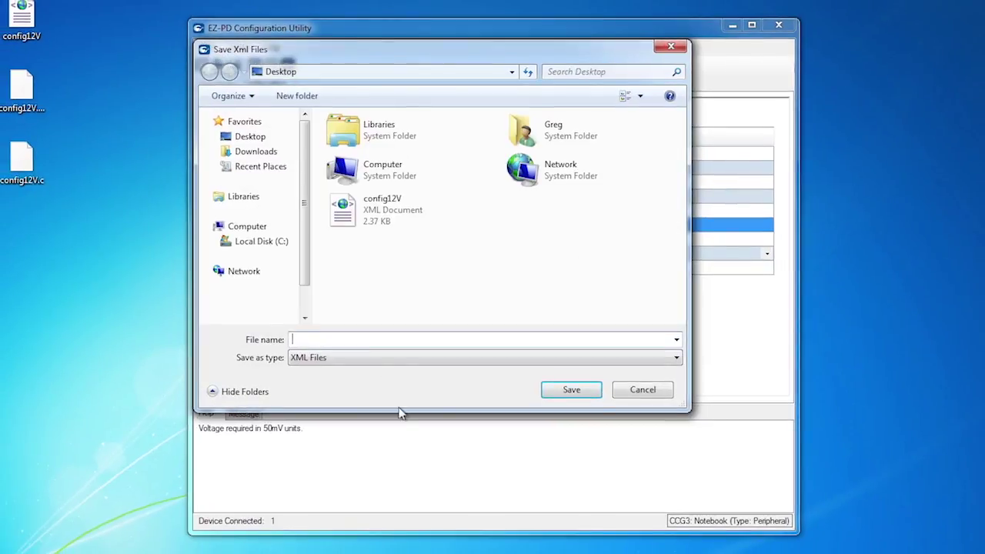
{"action": "type", "text": "config14"}
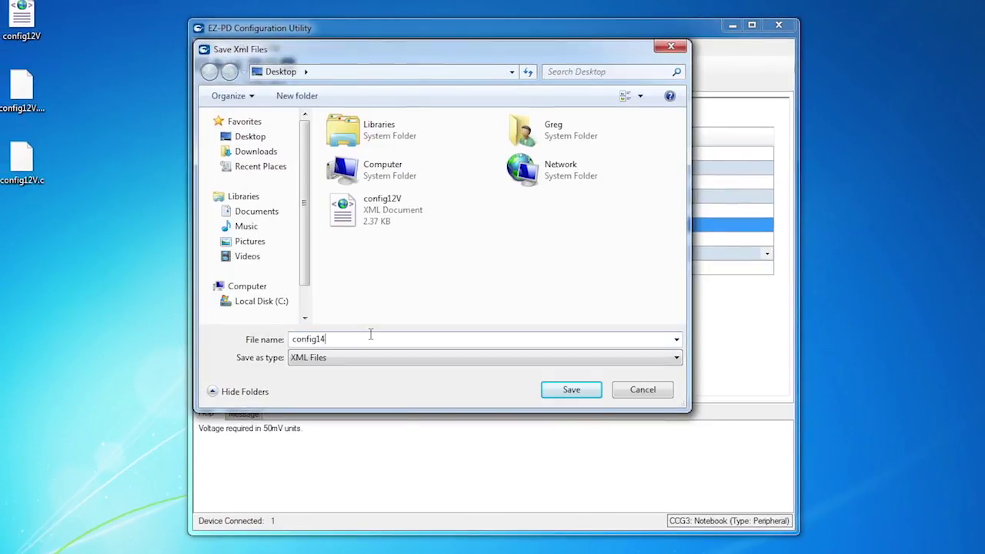
{"action": "left_click", "coordinate": [567, 386]}
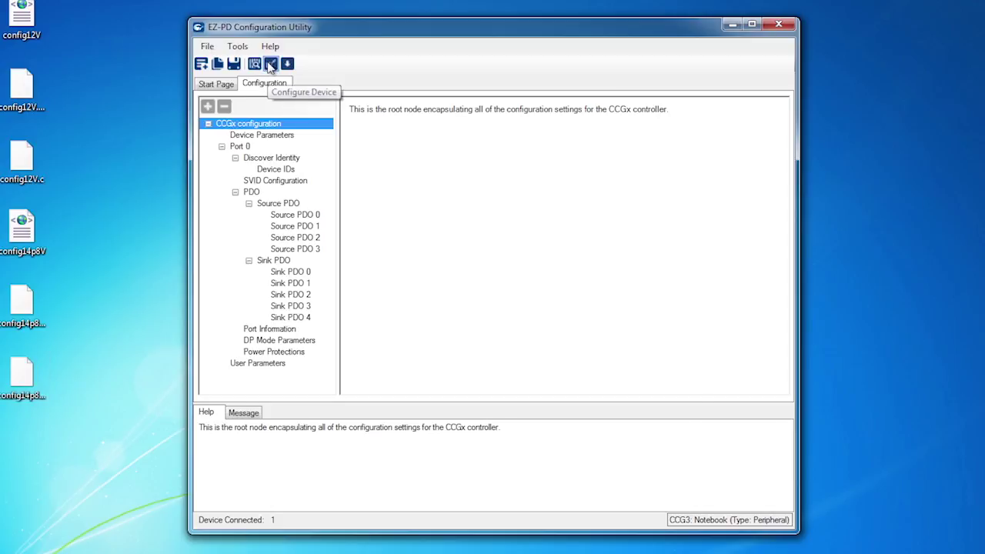
- Program the 14.8 V configuration into the device using Bootloader Flashing
{"action": "left_click", "coordinate": [271, 65]}
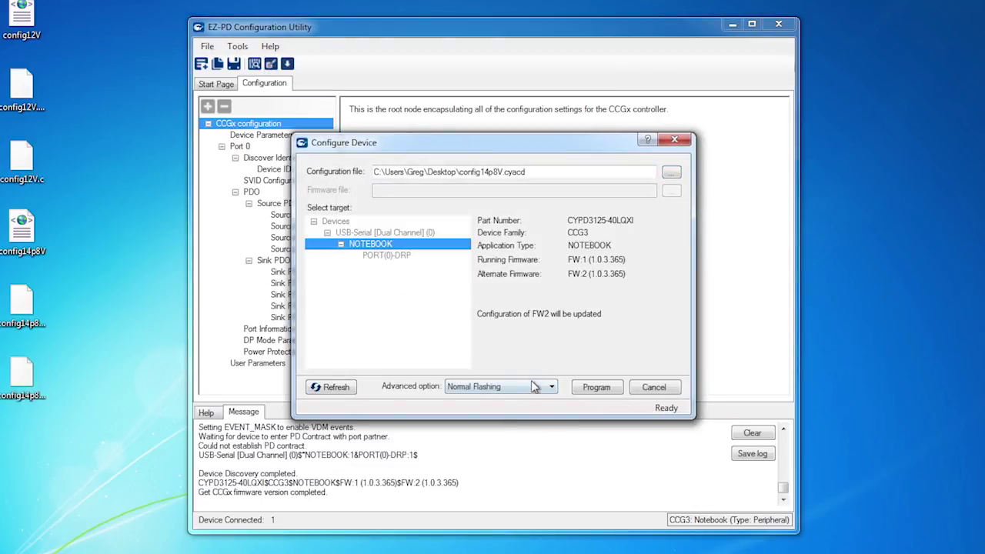
{"action": "left_click", "coordinate": [534, 386]}
{"action": "left_click", "coordinate": [515, 409]}
{"action": "left_click", "coordinate": [582, 389]}
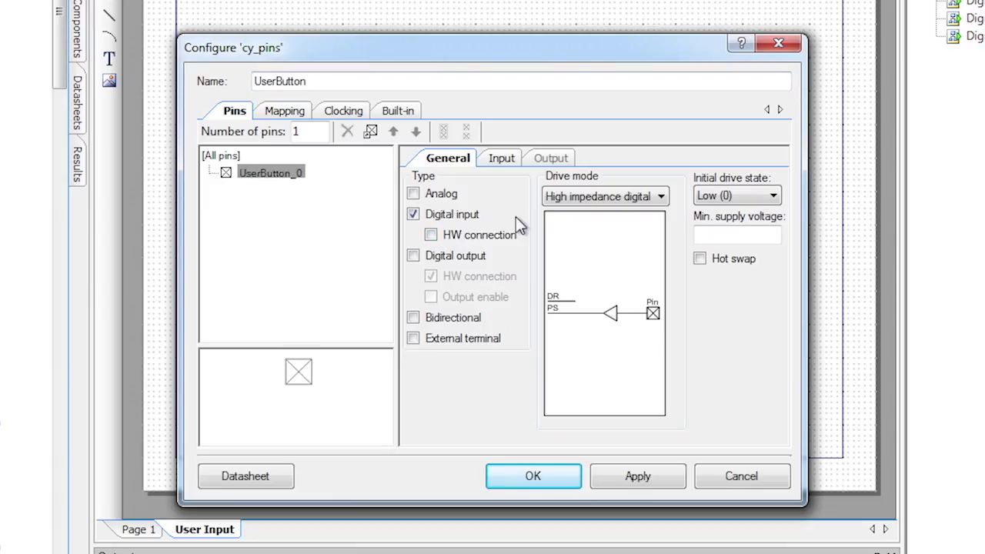
- Set the pin drive mode to resistive pull up, then begin addressing a mail to a contact's e-mail
{"action": "left_click", "coordinate": [566, 199]}
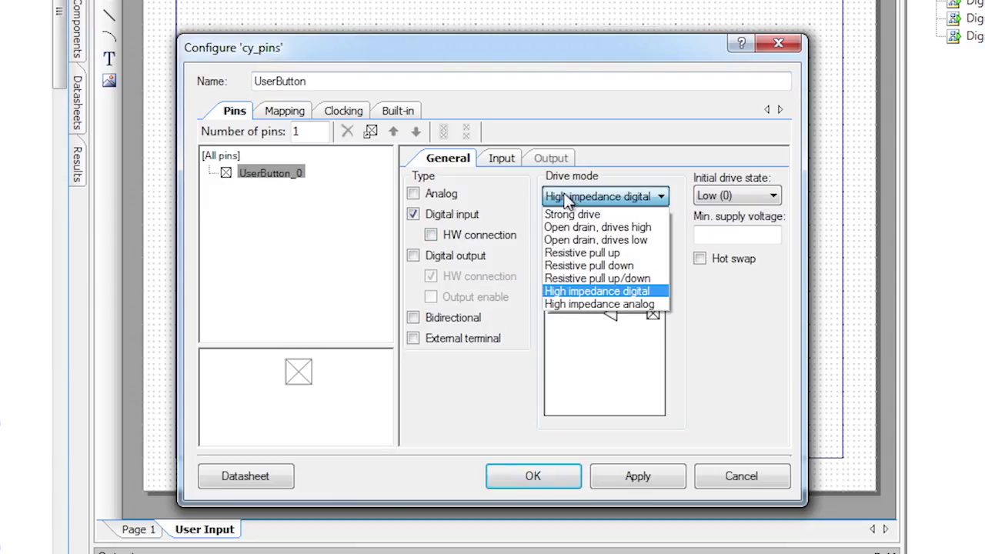
{"action": "left_click", "coordinate": [585, 252]}
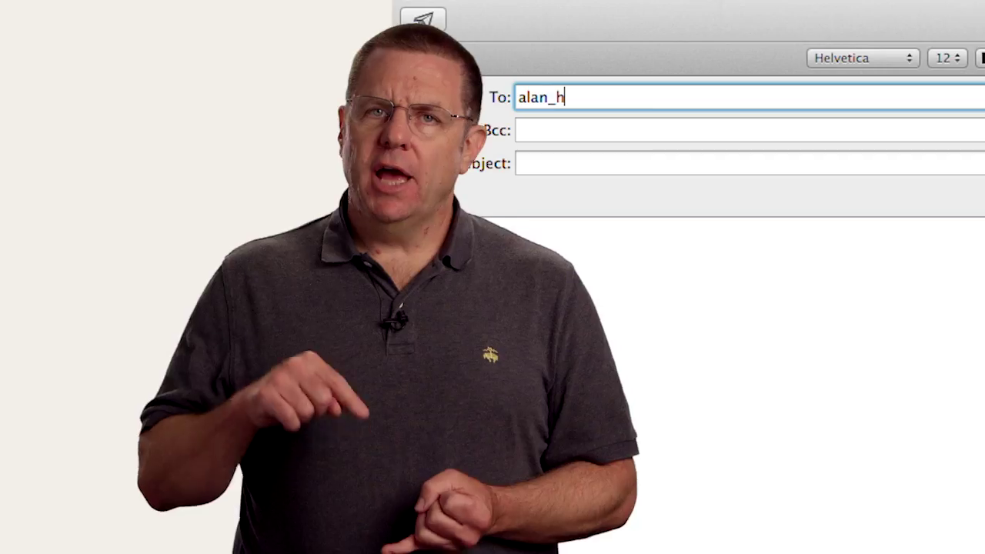
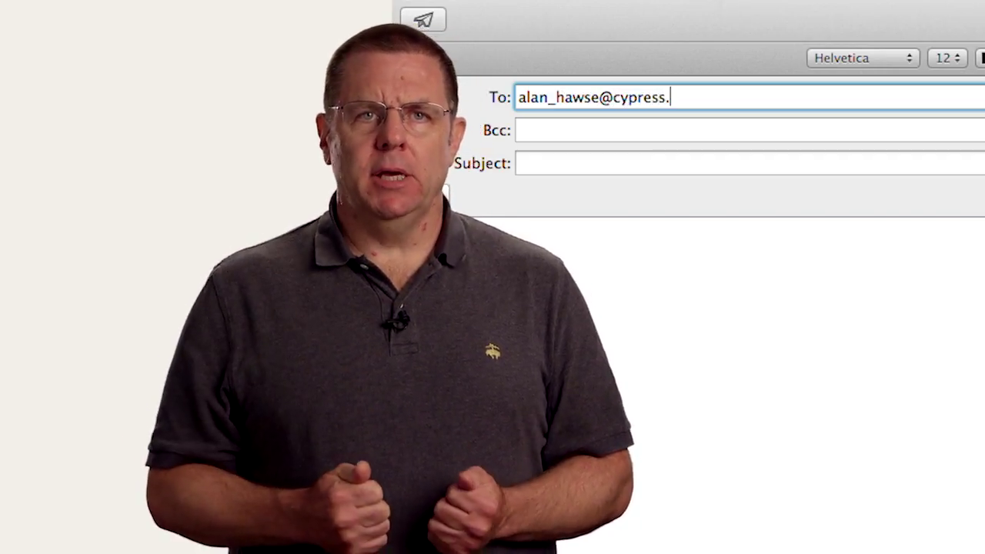
- Confirm the mail recipient, then start a tweet mentioning the IoT expert's suggested account
{"action": "key", "text": "Tab"}
{"action": "key", "text": "Tab"}
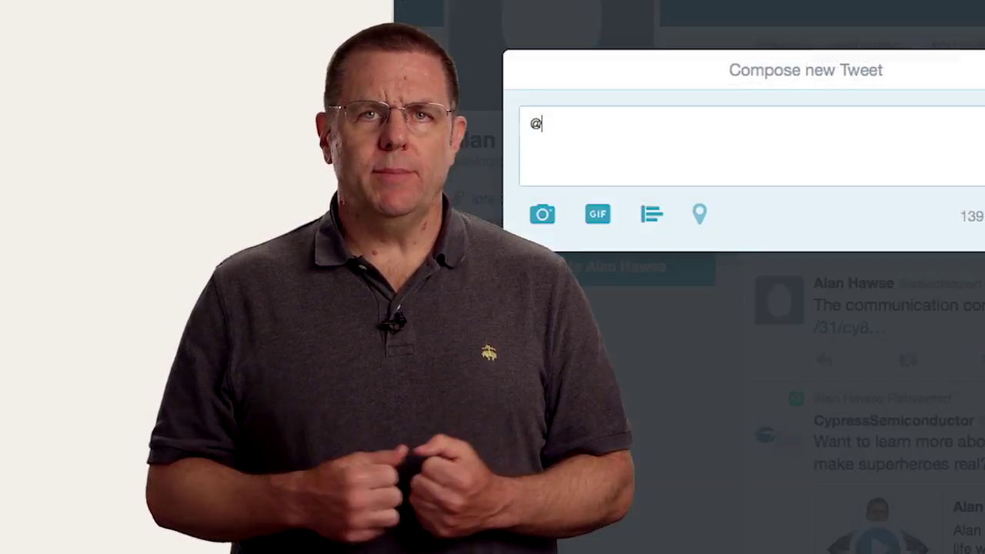
{"action": "type", "text": "askiot"}
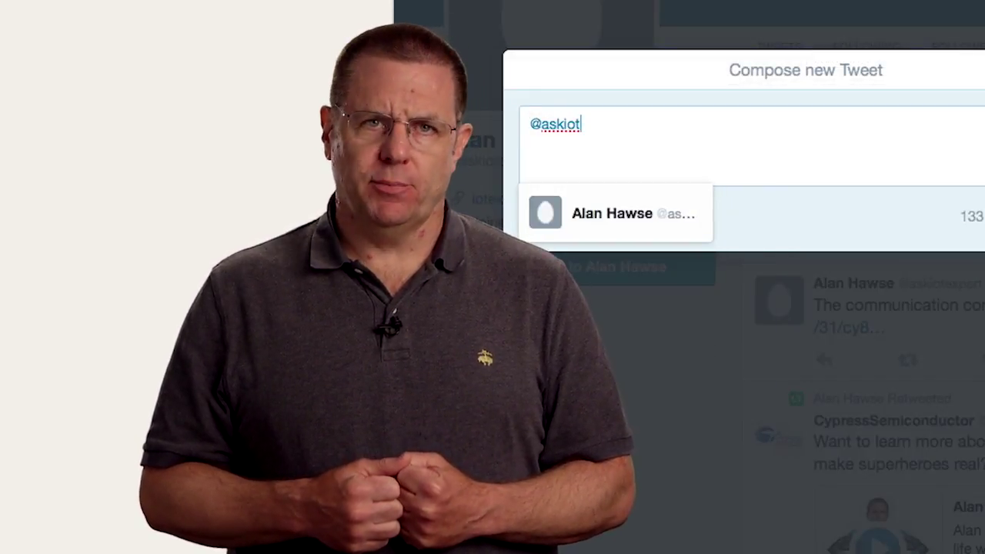
{"action": "type", "text": "expert"}
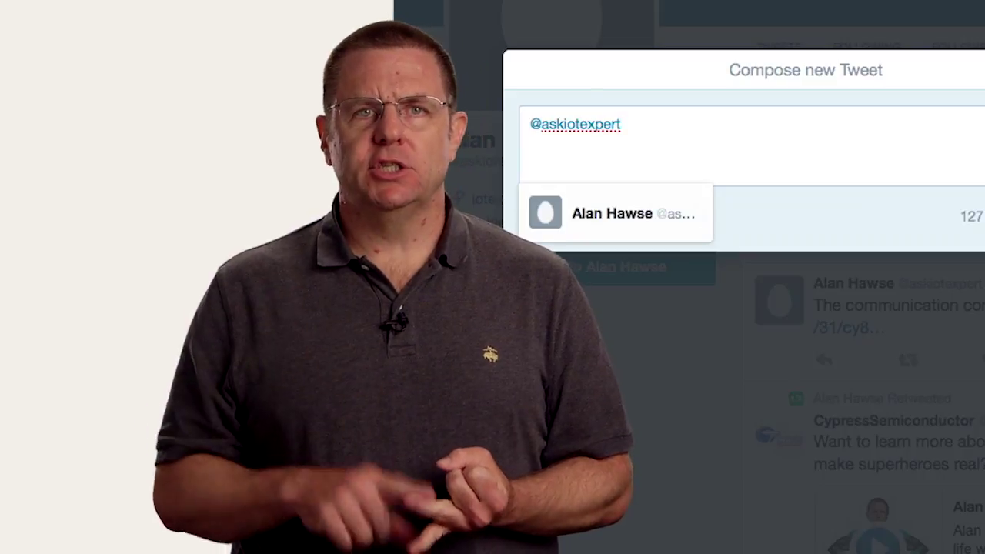
{"action": "left_click", "coordinate": [593, 229]}
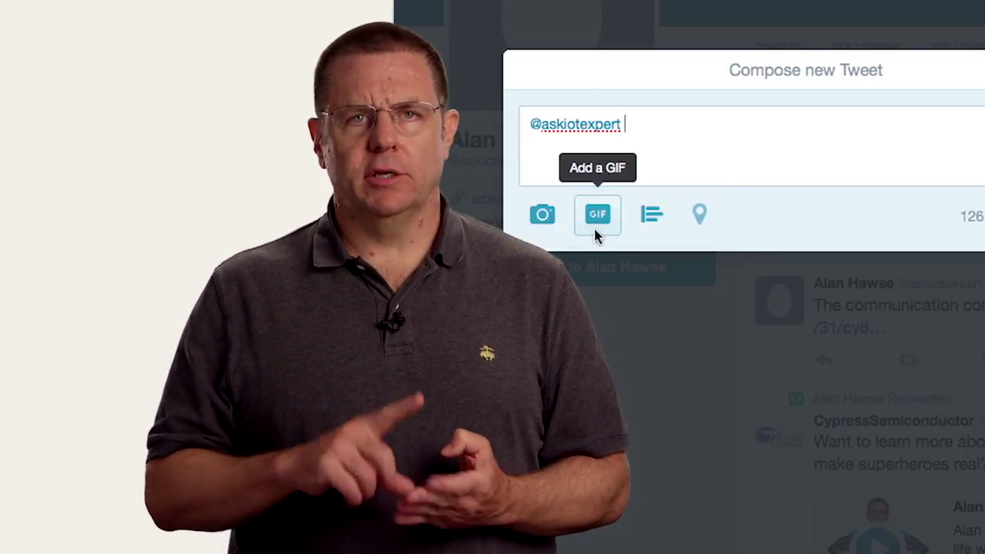